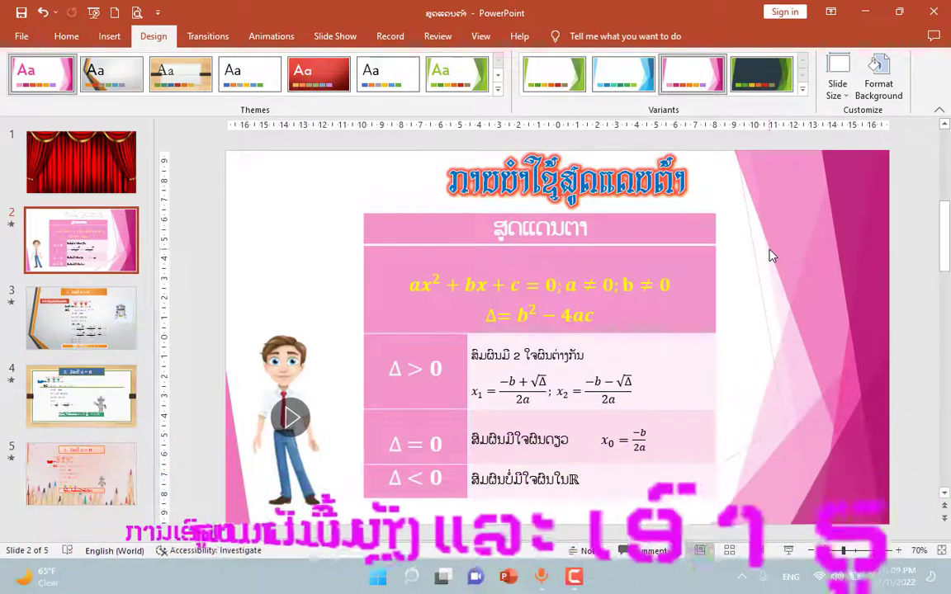
- Switch slide 2's background fill to picture or texture fill, showing the woven texture
{"action": "right_click", "coordinate": [306, 224]}
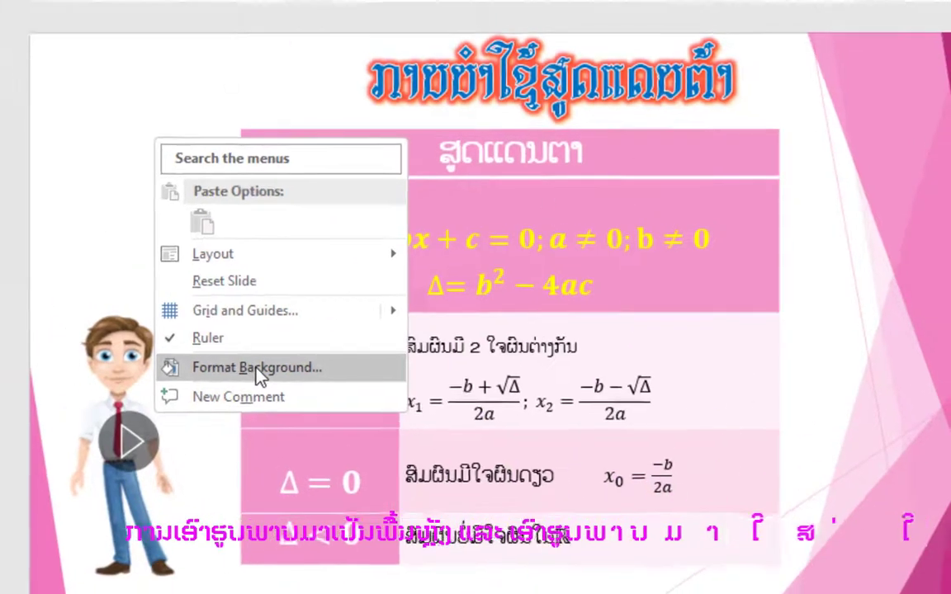
{"action": "left_click", "coordinate": [245, 373]}
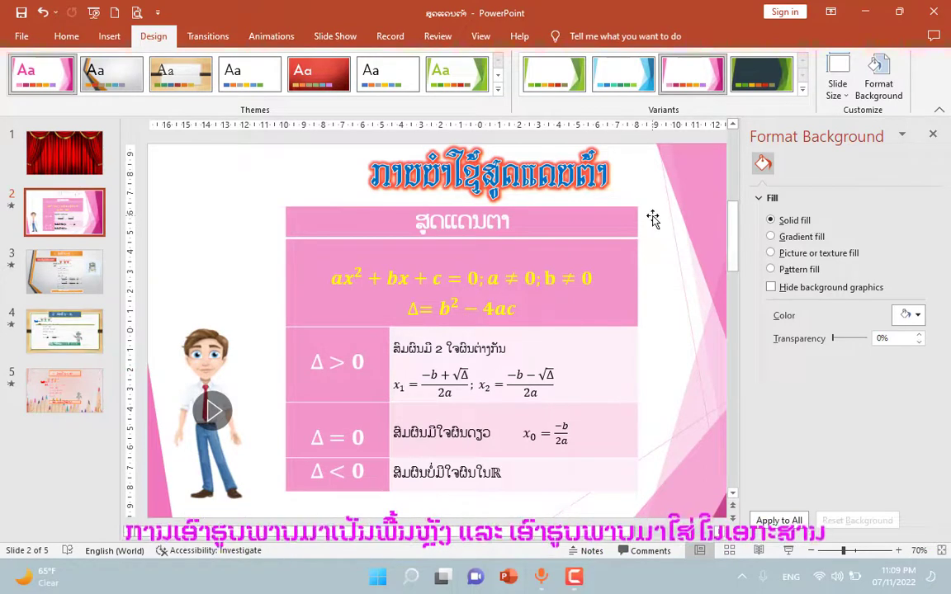
{"action": "left_click", "coordinate": [760, 199]}
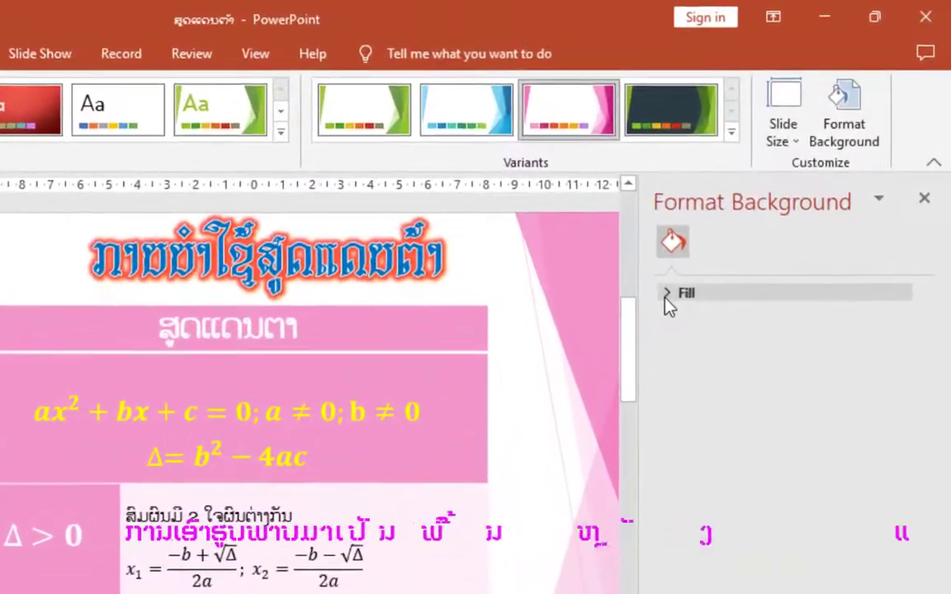
{"action": "left_click", "coordinate": [665, 295]}
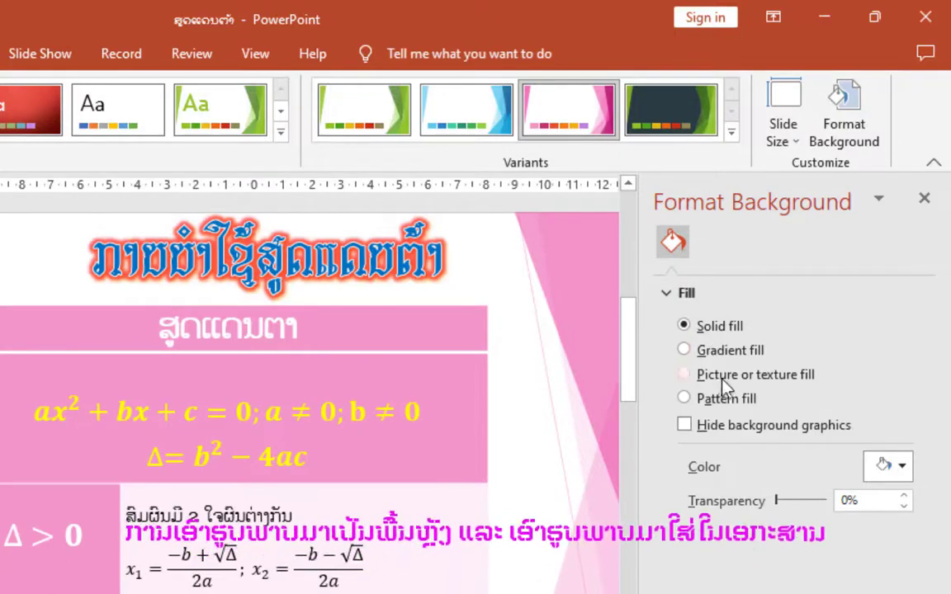
{"action": "left_click", "coordinate": [777, 382]}
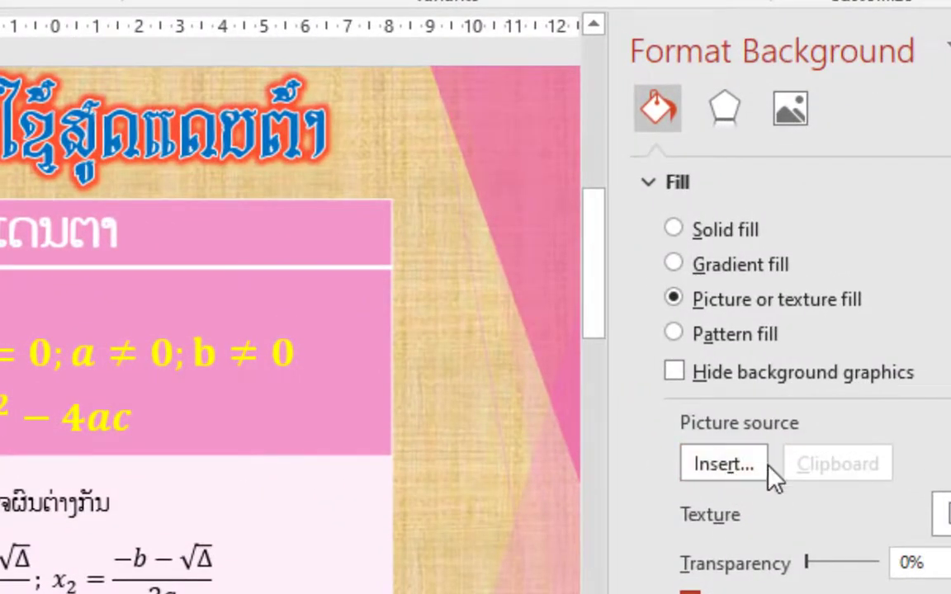
- Insert the school building photo from Downloads as slide 2's background picture
{"action": "left_click", "coordinate": [724, 470]}
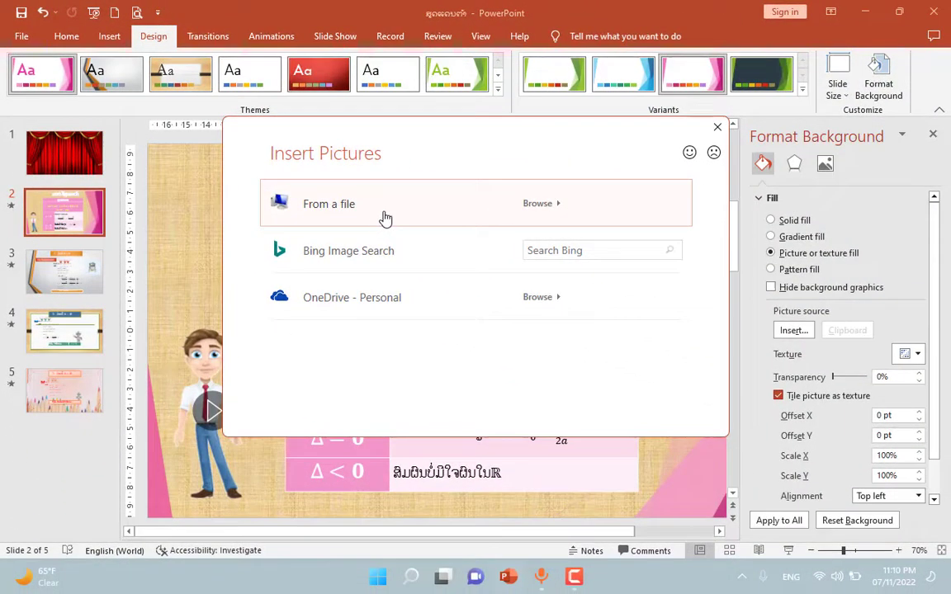
{"action": "left_click", "coordinate": [385, 218]}
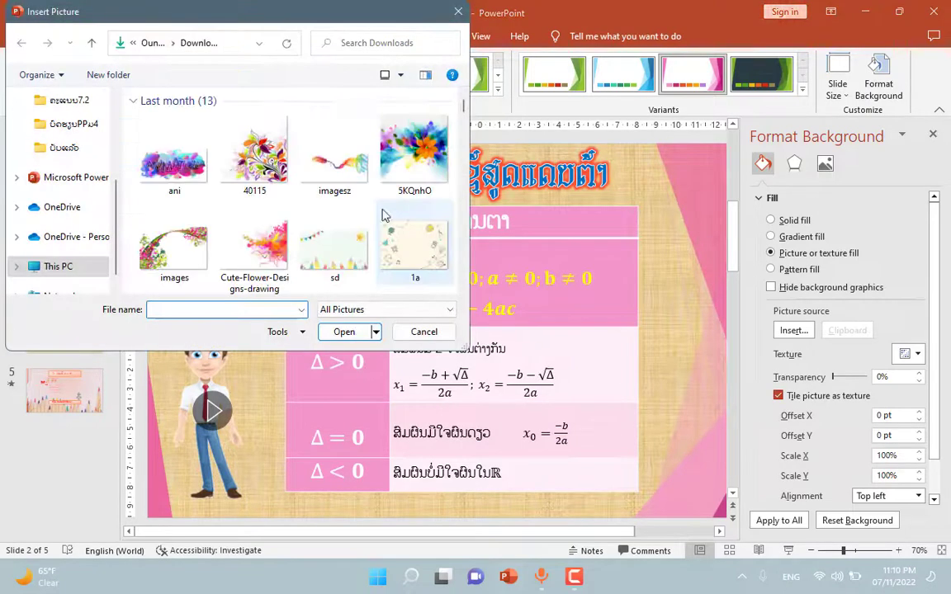
{"action": "left_click_drag", "start_coordinate": [280, 18], "coordinate": [482, 121]}
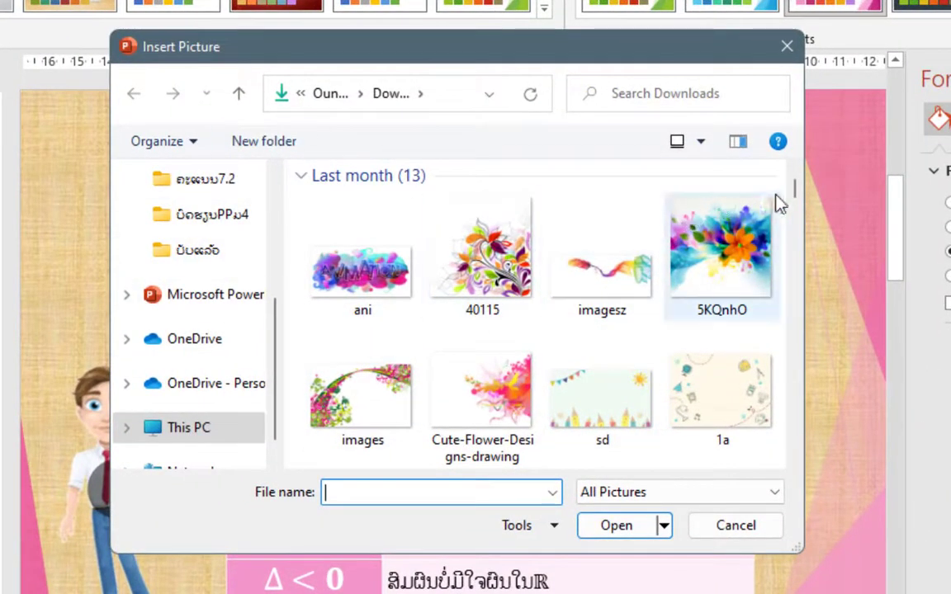
{"action": "left_click_drag", "start_coordinate": [794, 191], "coordinate": [797, 221]}
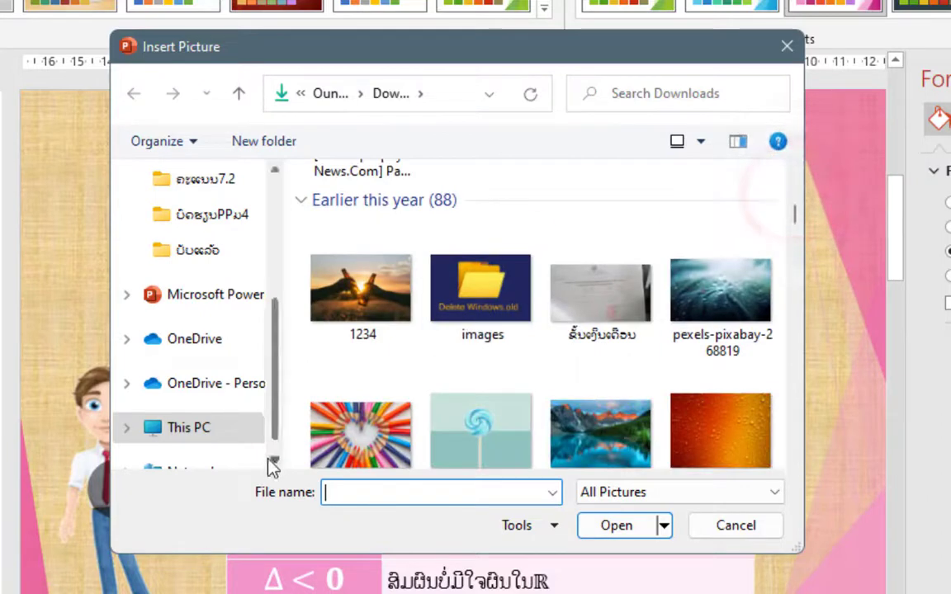
{"action": "left_click_drag", "start_coordinate": [275, 399], "coordinate": [275, 442]}
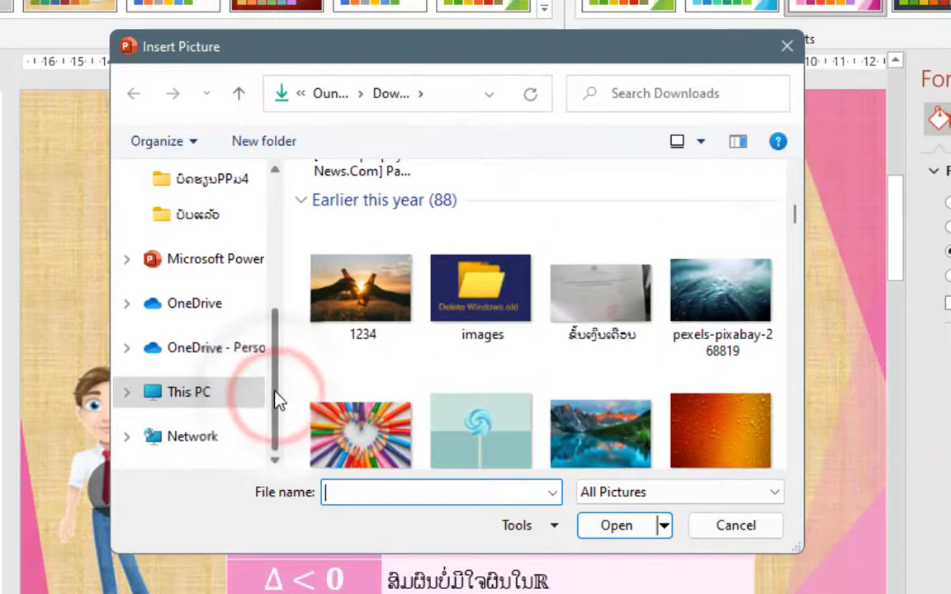
{"action": "left_click_drag", "start_coordinate": [277, 400], "coordinate": [276, 354]}
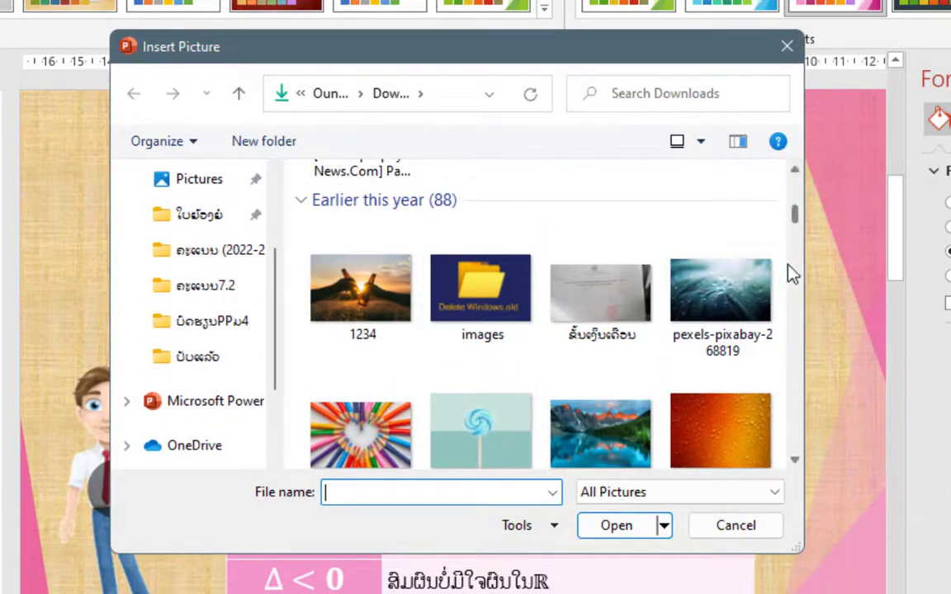
{"action": "left_click_drag", "start_coordinate": [796, 221], "coordinate": [815, 452]}
{"action": "scroll", "coordinate": [562, 324], "scroll_direction": "up", "scroll_amount": 5}
{"action": "left_click", "coordinate": [581, 318]}
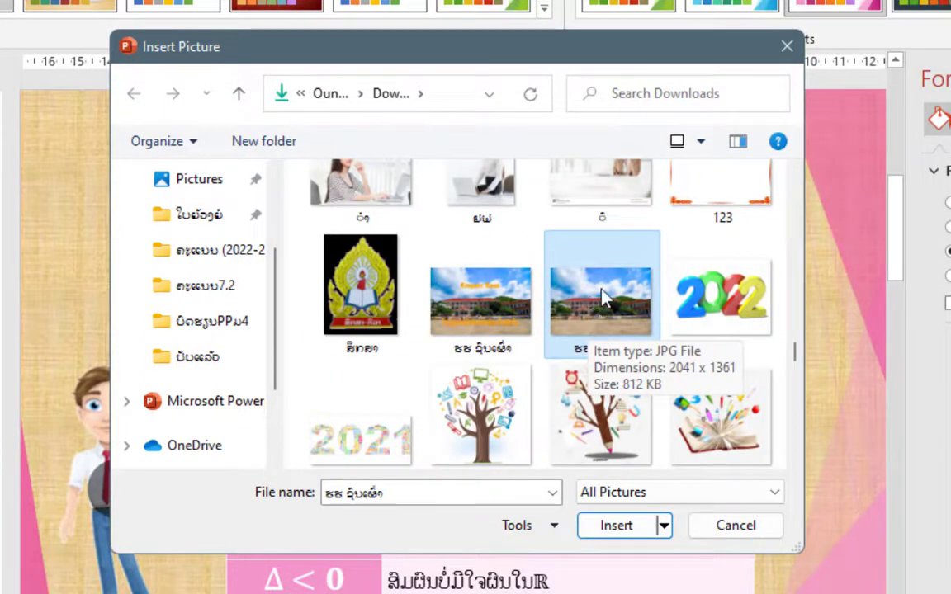
{"action": "left_click", "coordinate": [623, 532]}
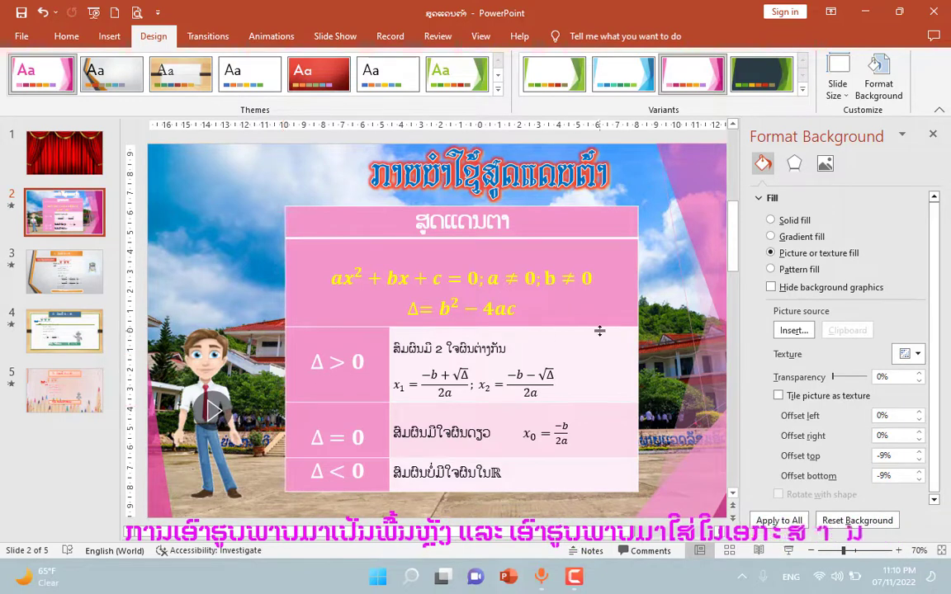
- Set slide 3's background to the same school building photo
{"action": "left_click", "coordinate": [81, 287]}
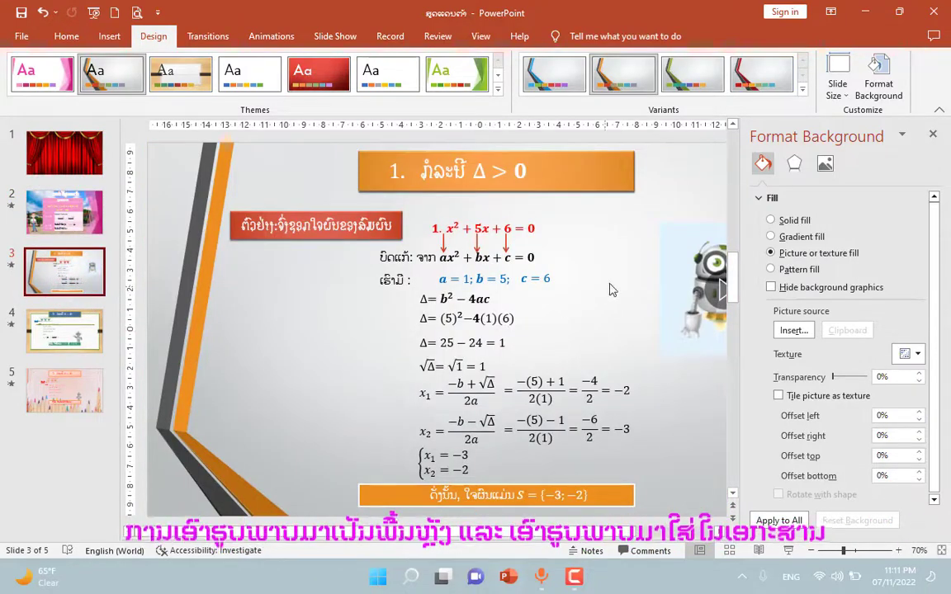
{"action": "left_click", "coordinate": [932, 133]}
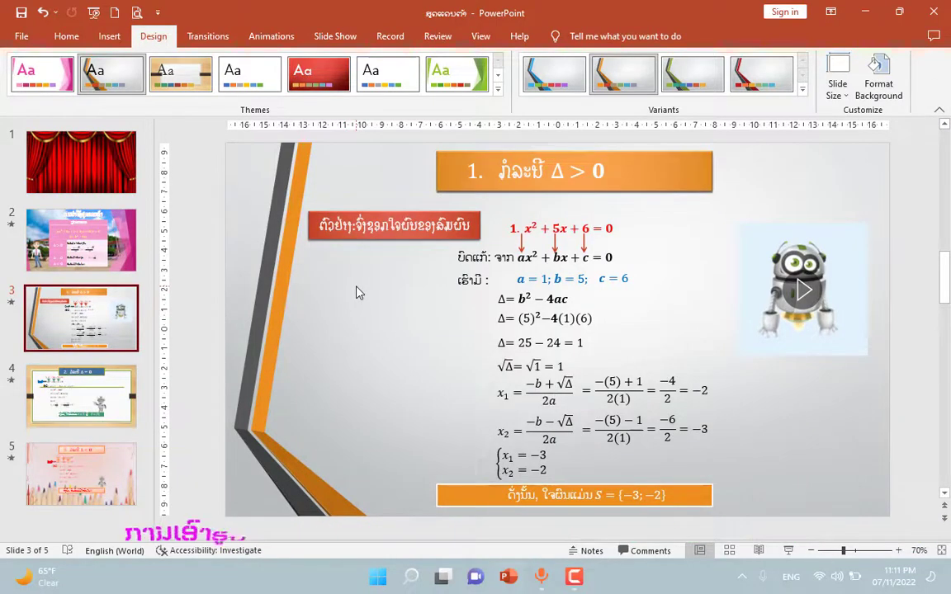
{"action": "right_click", "coordinate": [357, 291]}
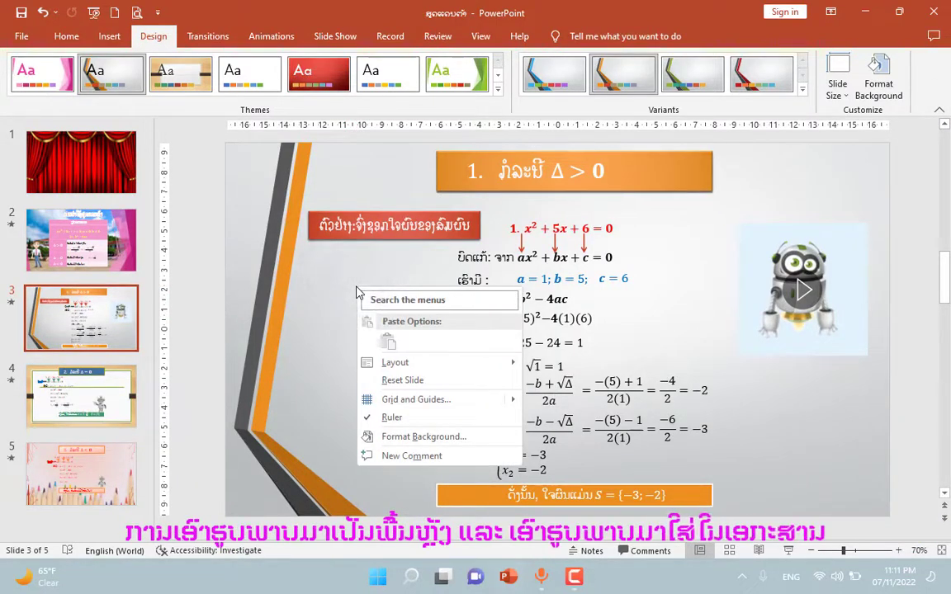
{"action": "left_click", "coordinate": [395, 438]}
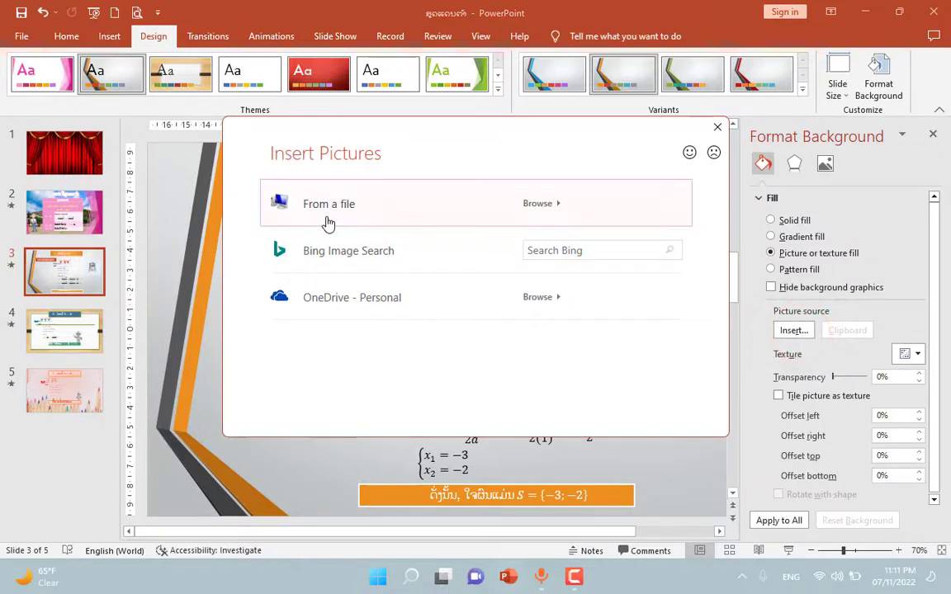
{"action": "left_click", "coordinate": [330, 212]}
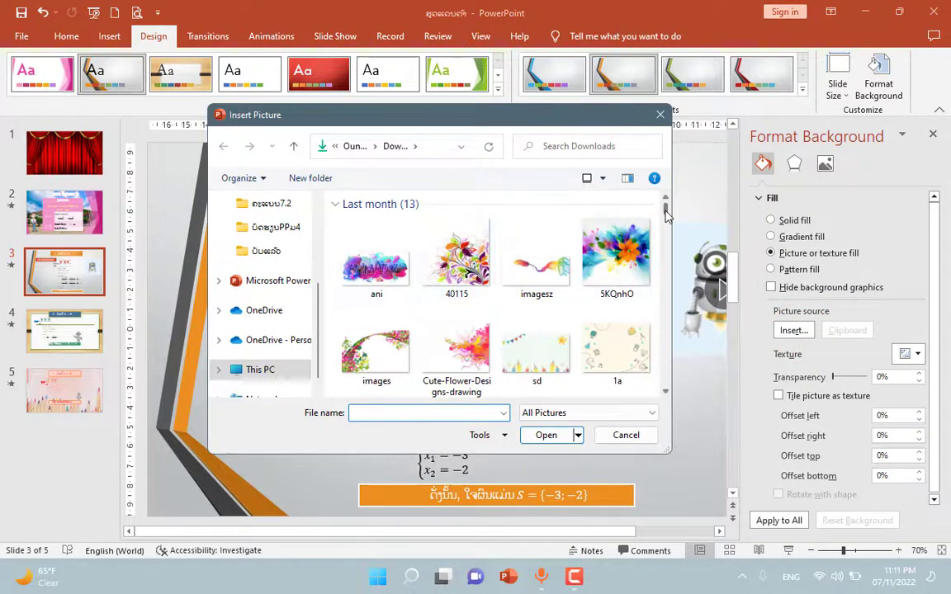
{"action": "left_click_drag", "start_coordinate": [666, 213], "coordinate": [665, 318]}
{"action": "left_click", "coordinate": [542, 343]}
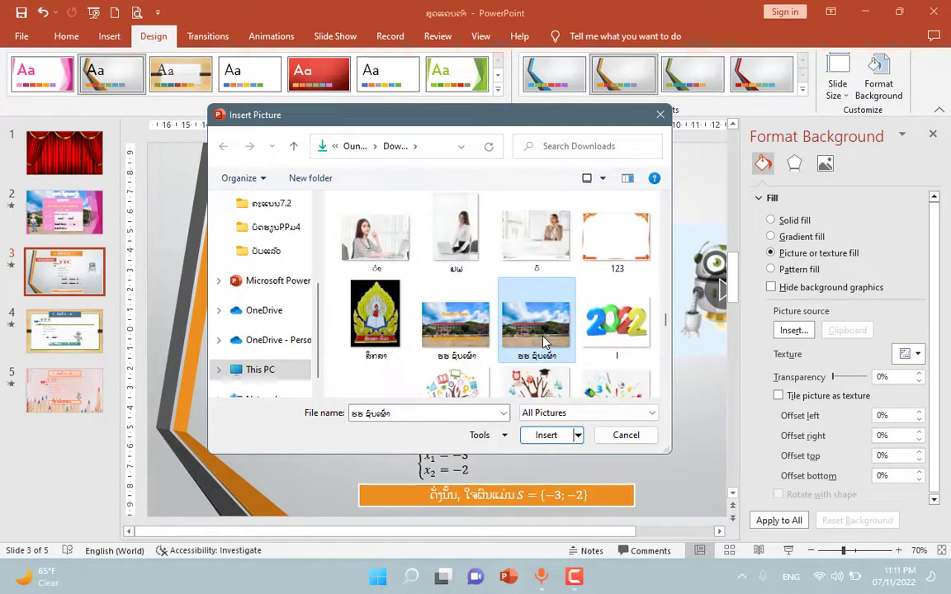
{"action": "left_click", "coordinate": [546, 435]}
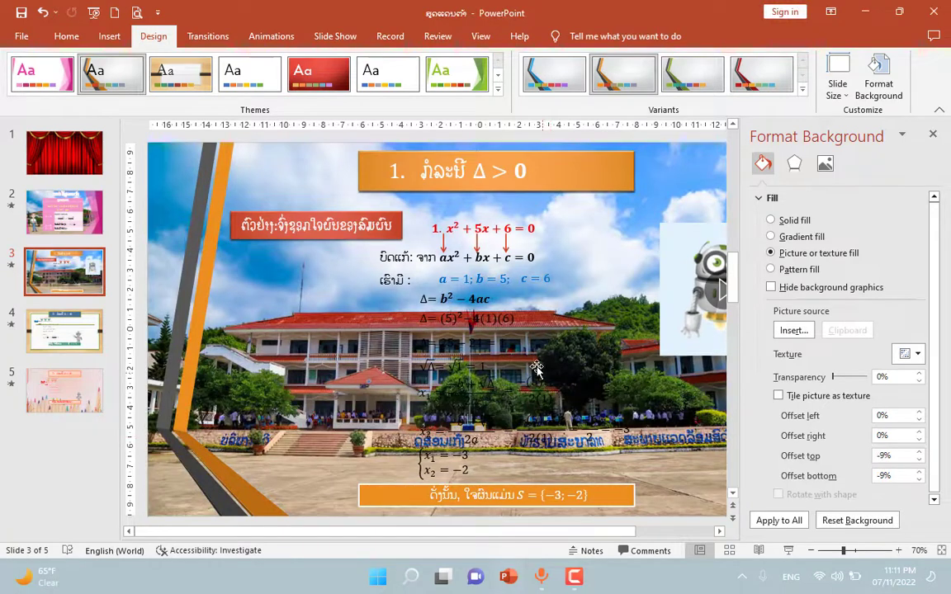
- Close the Format Background pane and move on to slide 5
{"action": "left_click", "coordinate": [933, 134]}
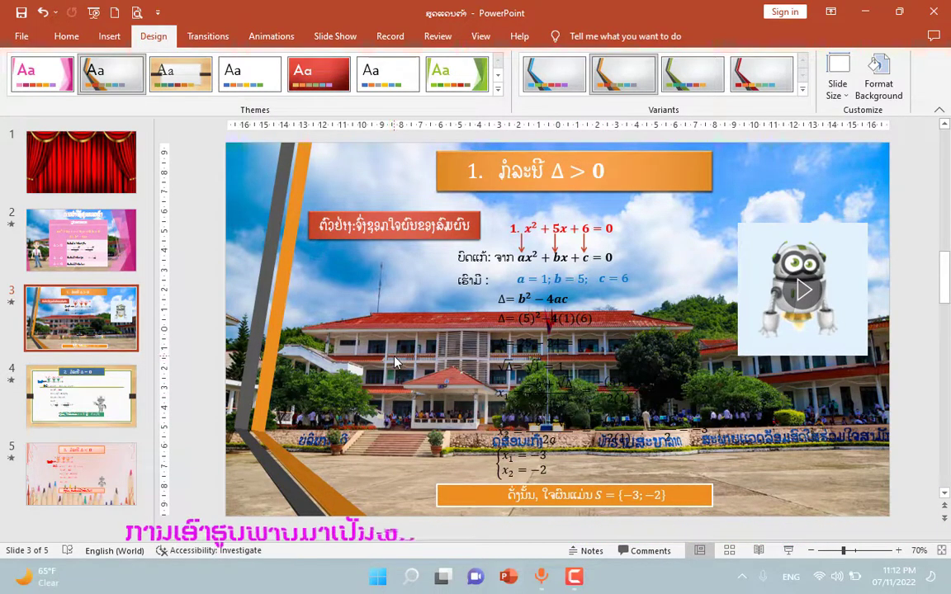
{"action": "key", "text": "Down"}
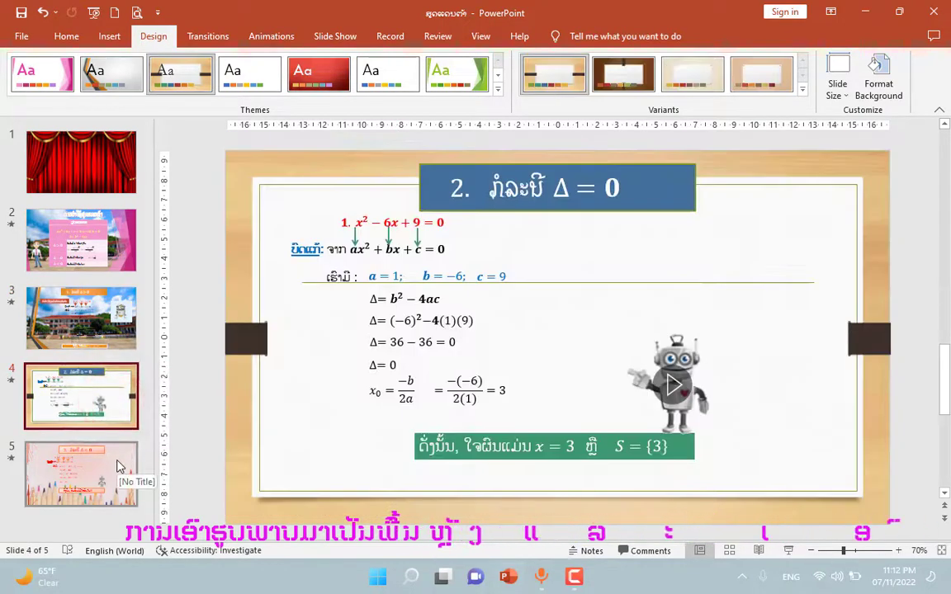
{"action": "left_click", "coordinate": [118, 467]}
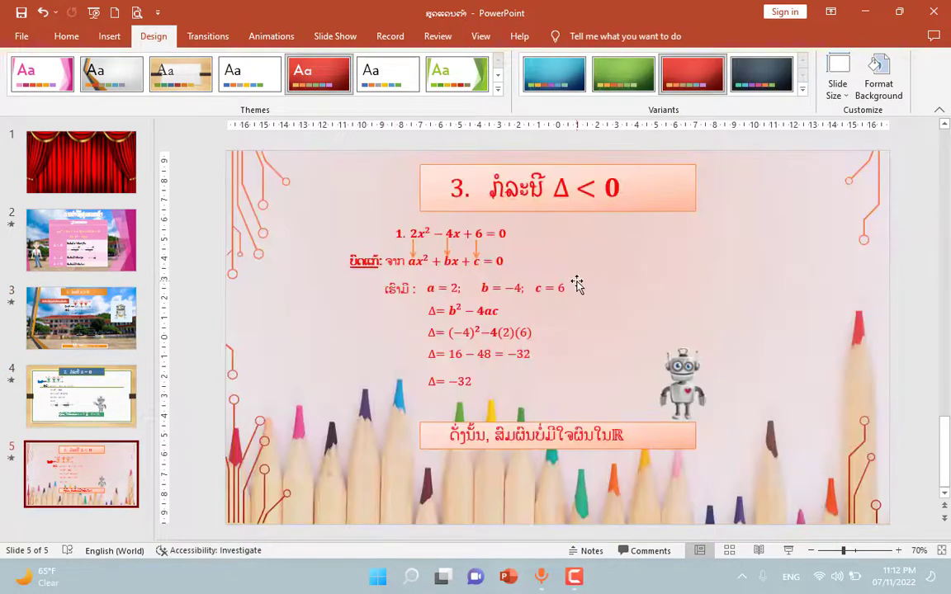
- Replace slide 5's pencils background with the Cute-Flower-Designs-drawing picture from file
{"action": "right_click", "coordinate": [651, 272]}
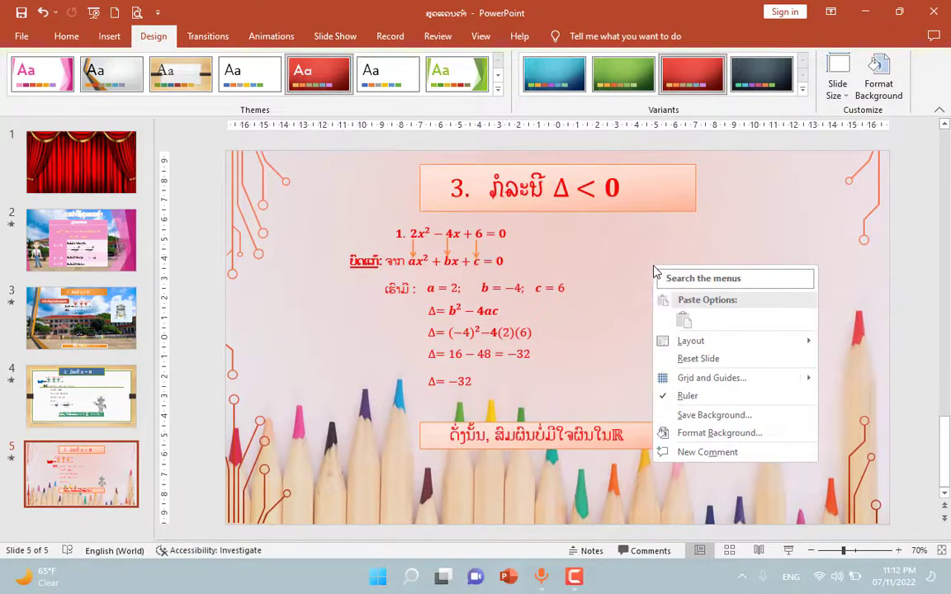
{"action": "left_click", "coordinate": [716, 432]}
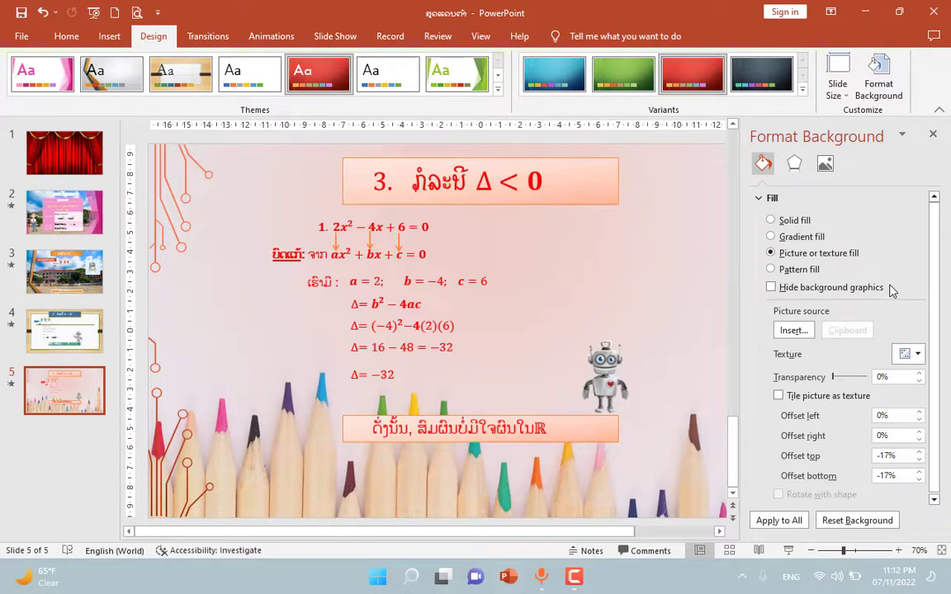
{"action": "left_click", "coordinate": [792, 331]}
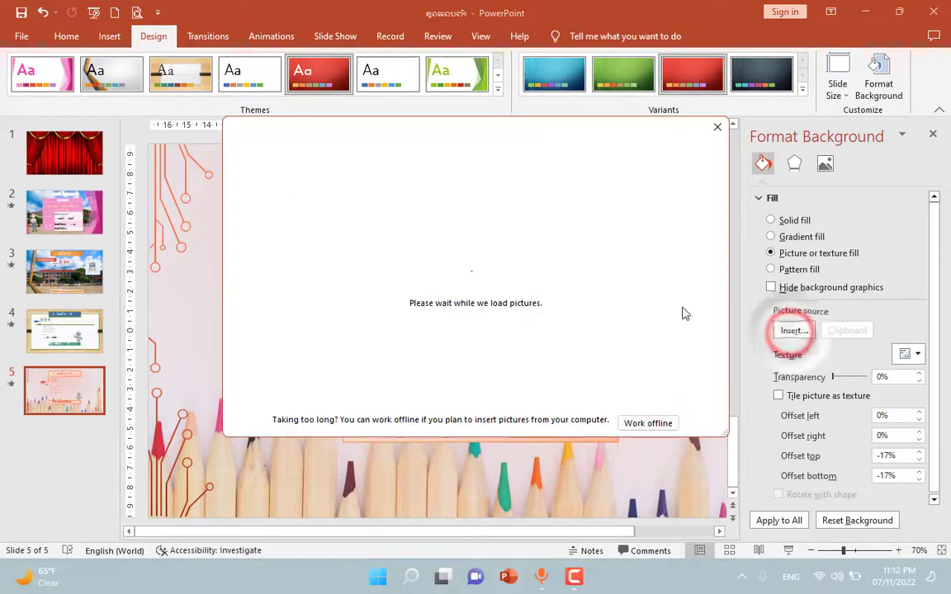
{"action": "left_click", "coordinate": [395, 213]}
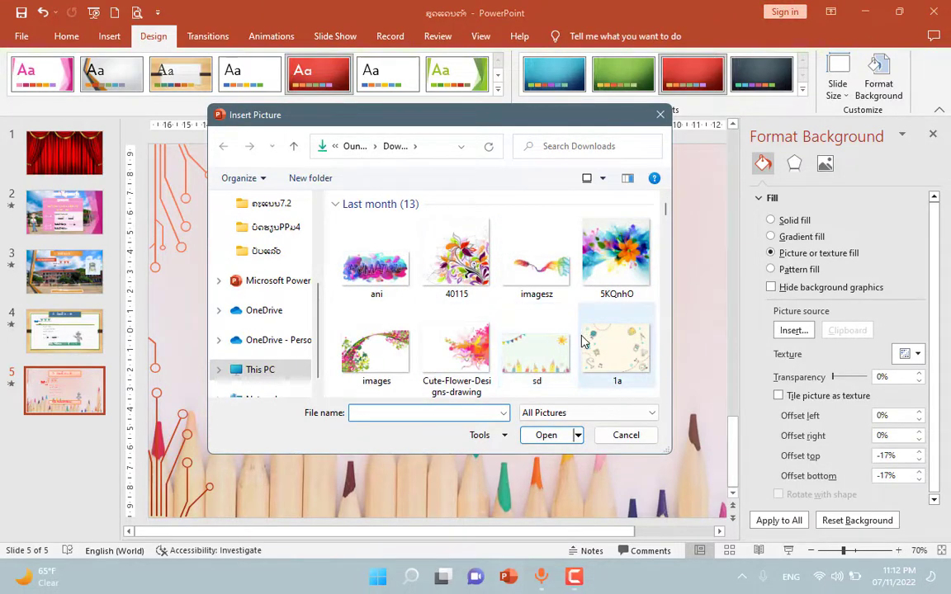
{"action": "left_click", "coordinate": [487, 352]}
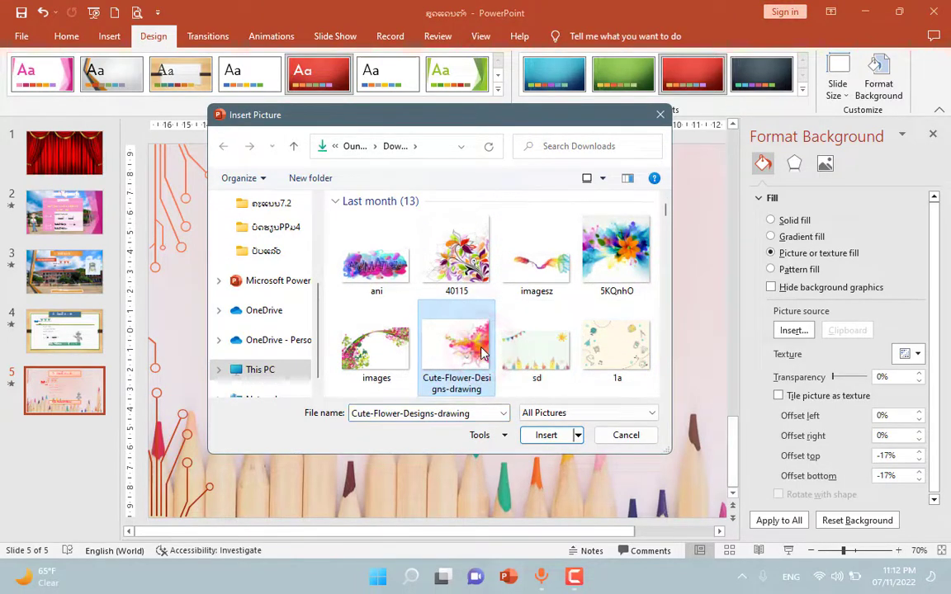
{"action": "left_click", "coordinate": [544, 435]}
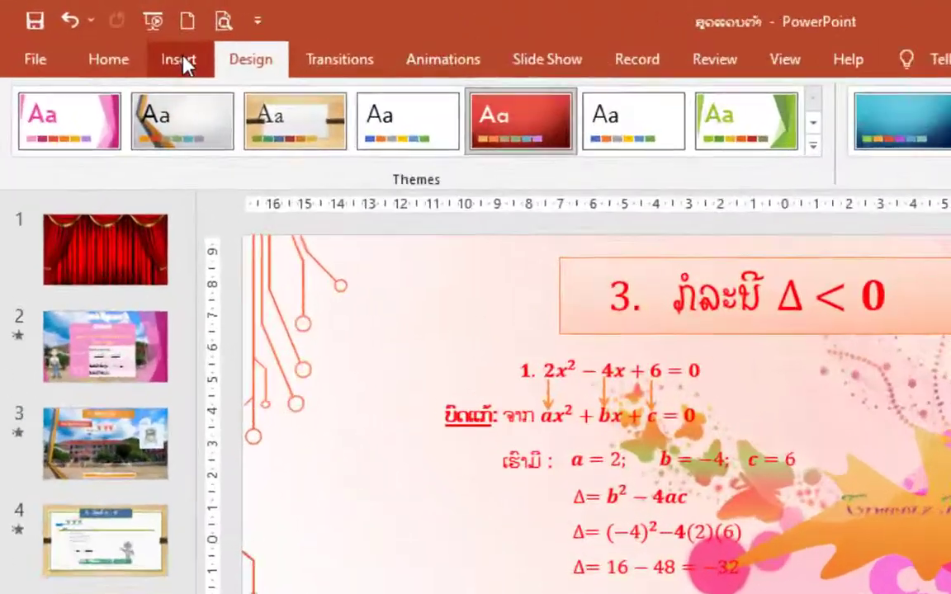
- Insert the 'logo you3' picture from the Documents folder onto slide 5
{"action": "left_click", "coordinate": [114, 43]}
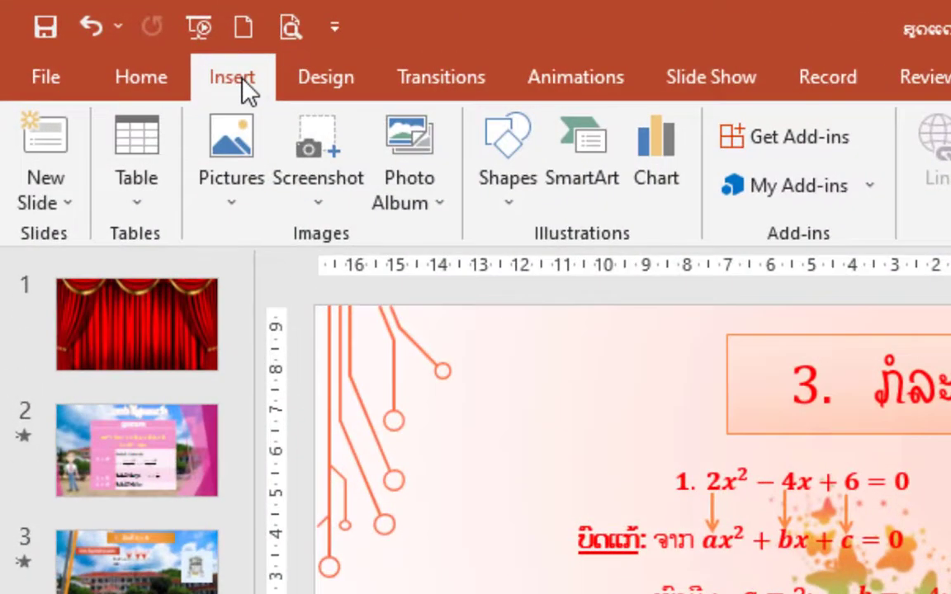
{"action": "left_click", "coordinate": [227, 205]}
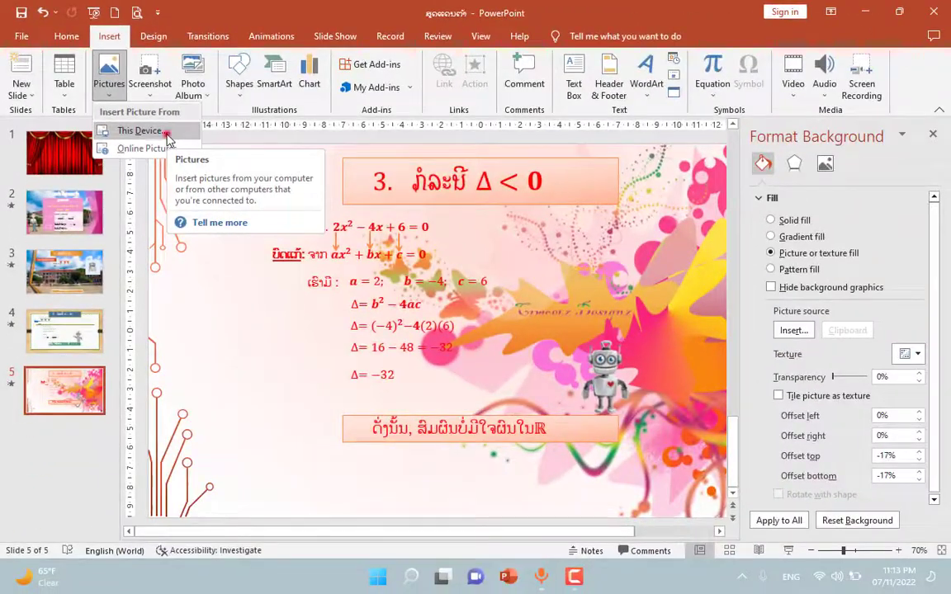
{"action": "left_click", "coordinate": [165, 132]}
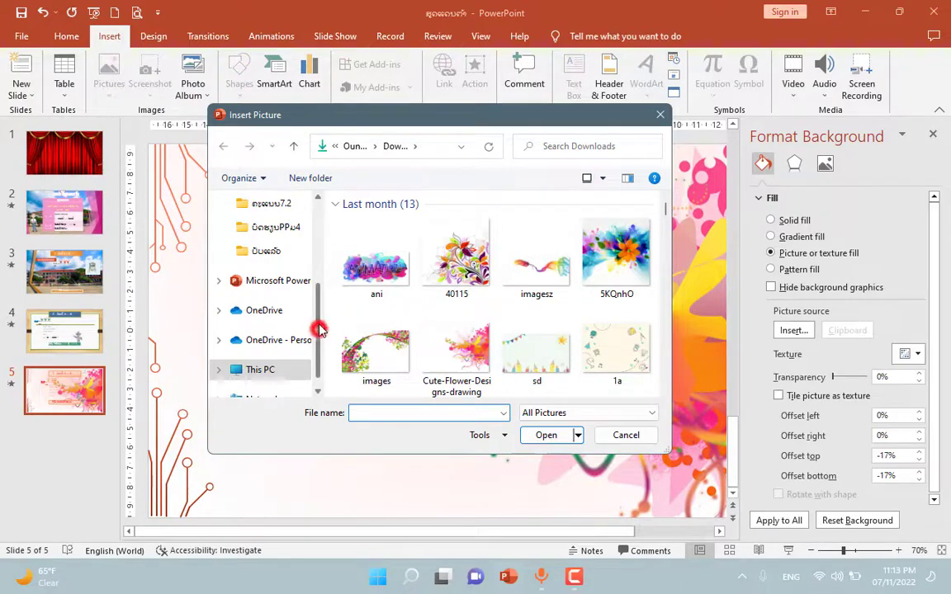
{"action": "left_click_drag", "start_coordinate": [320, 329], "coordinate": [326, 261]}
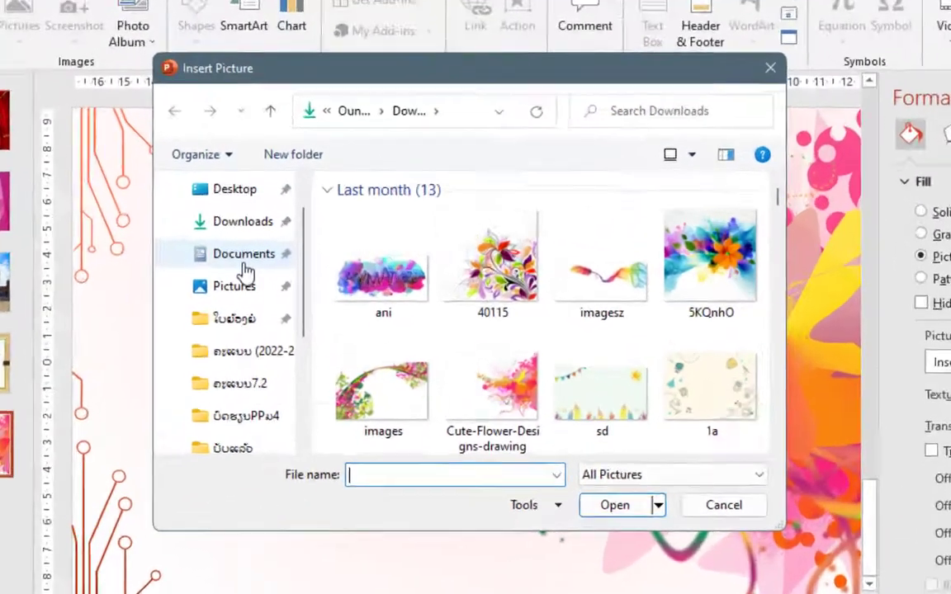
{"action": "left_click", "coordinate": [275, 252]}
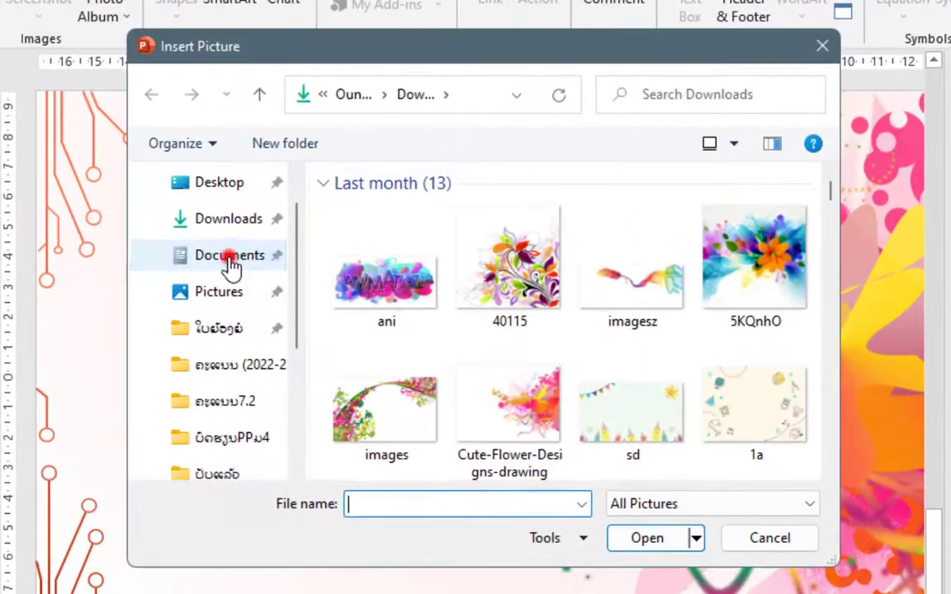
{"action": "scroll", "coordinate": [714, 289], "scroll_direction": "down", "scroll_amount": 2}
{"action": "scroll", "coordinate": [713, 305], "scroll_direction": "down", "scroll_amount": 3}
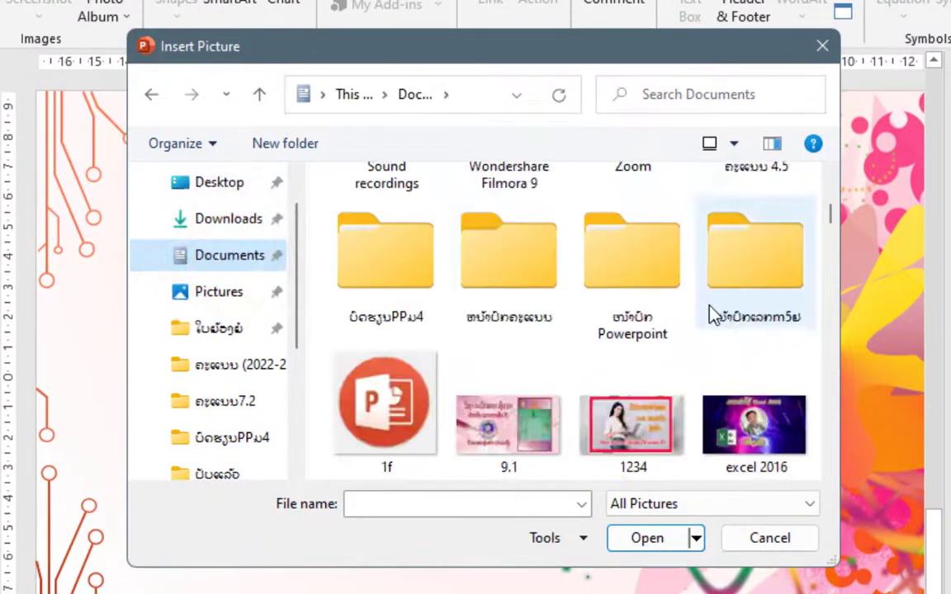
{"action": "scroll", "coordinate": [711, 318], "scroll_direction": "down", "scroll_amount": 2}
{"action": "scroll", "coordinate": [711, 318], "scroll_direction": "down", "scroll_amount": 1}
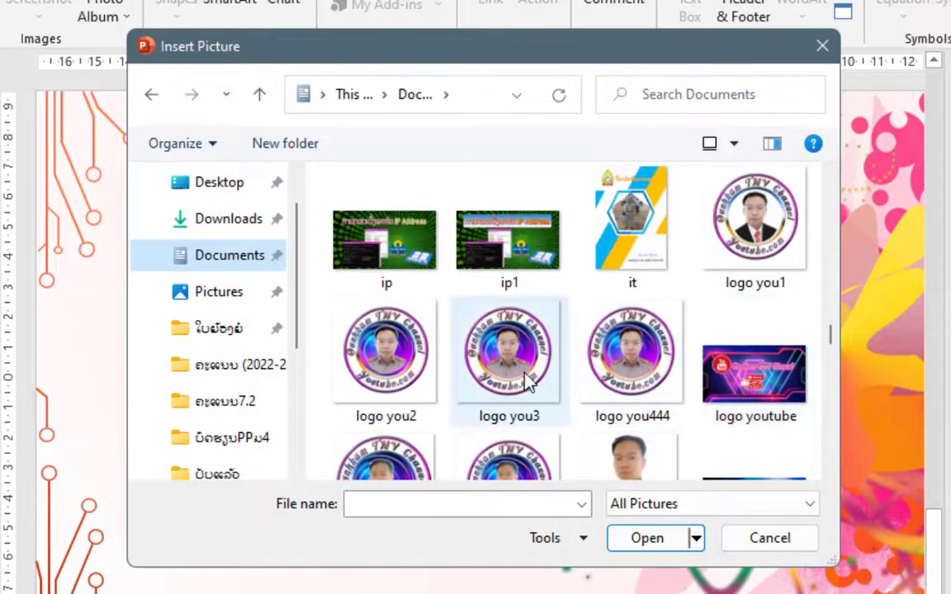
{"action": "left_click", "coordinate": [533, 369]}
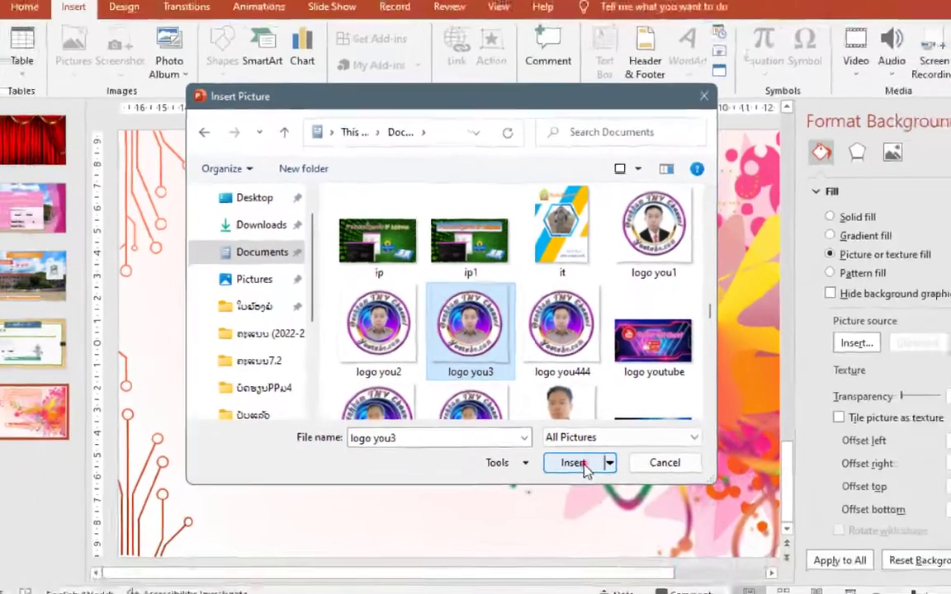
{"action": "left_click", "coordinate": [647, 538]}
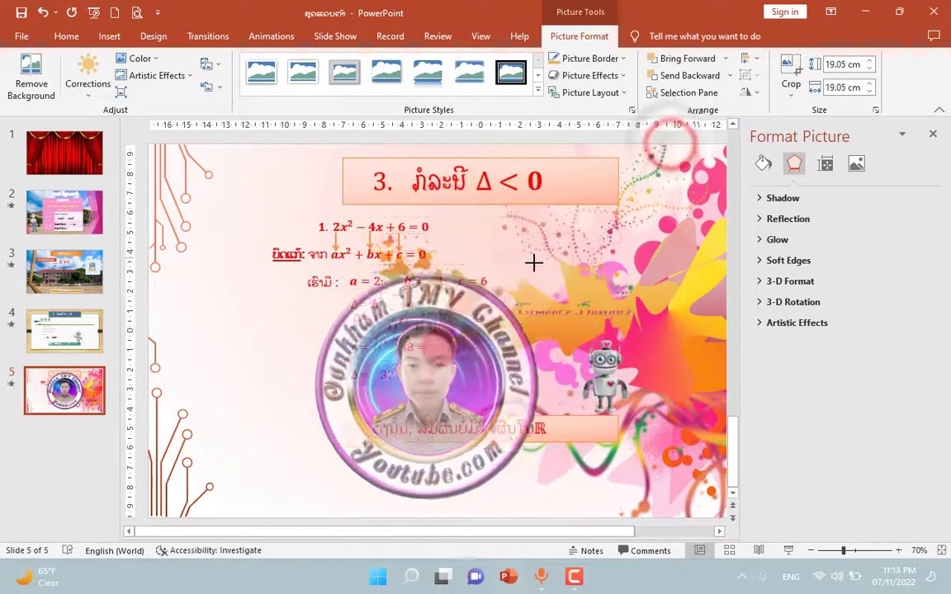
- Resize the logo to 8.13 cm, move it left beside the equations, and deselect it
{"action": "left_click_drag", "start_coordinate": [533, 262], "coordinate": [449, 354]}
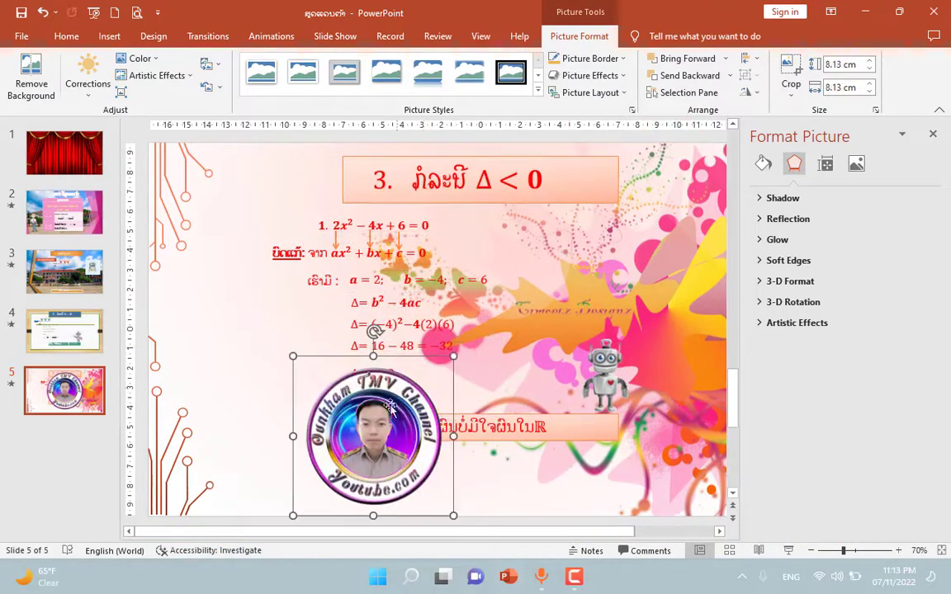
{"action": "mouse_move", "coordinate": [388, 420]}
{"action": "left_mouse_down"}
{"action": "mouse_move", "coordinate": [279, 302]}
{"action": "mouse_move", "coordinate": [492, 312]}
{"action": "mouse_move", "coordinate": [640, 272]}
{"action": "mouse_move", "coordinate": [287, 312]}
{"action": "mouse_move", "coordinate": [272, 327]}
{"action": "left_mouse_up"}
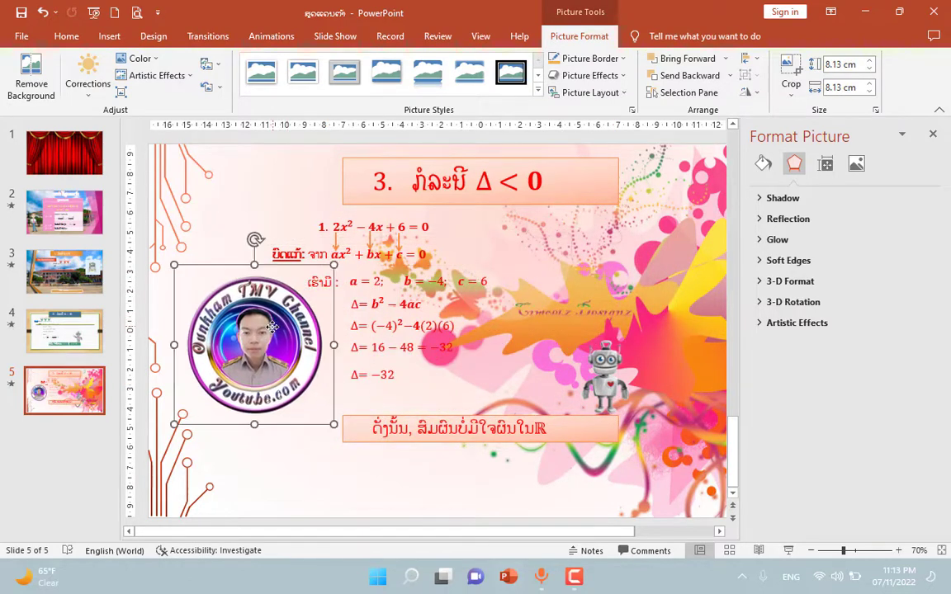
{"action": "left_click", "coordinate": [932, 133]}
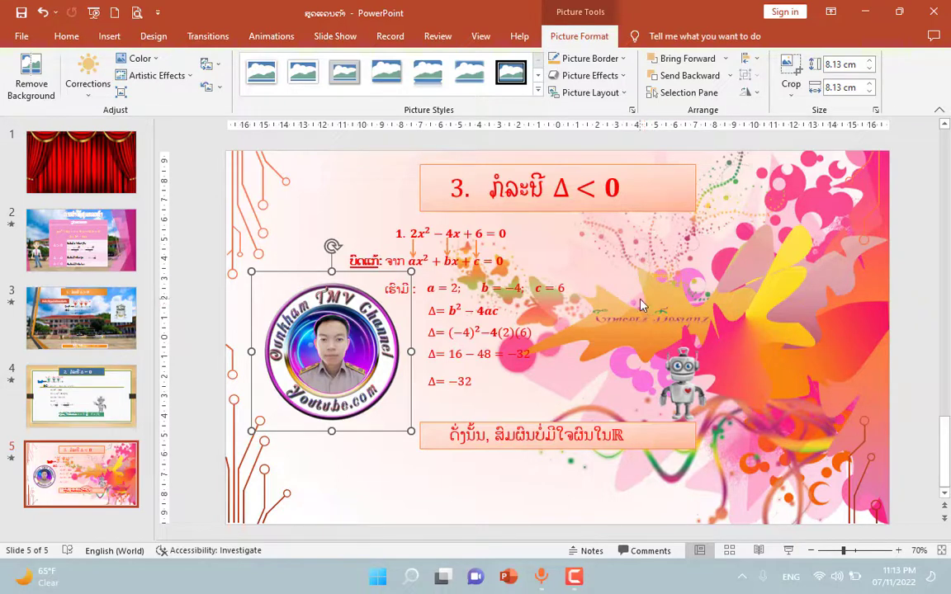
{"action": "left_click", "coordinate": [357, 225]}
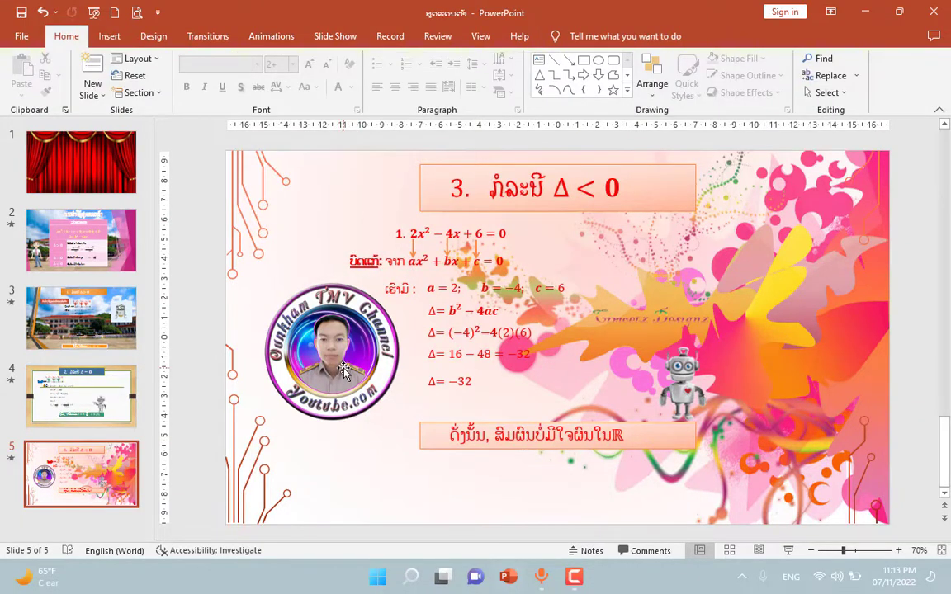